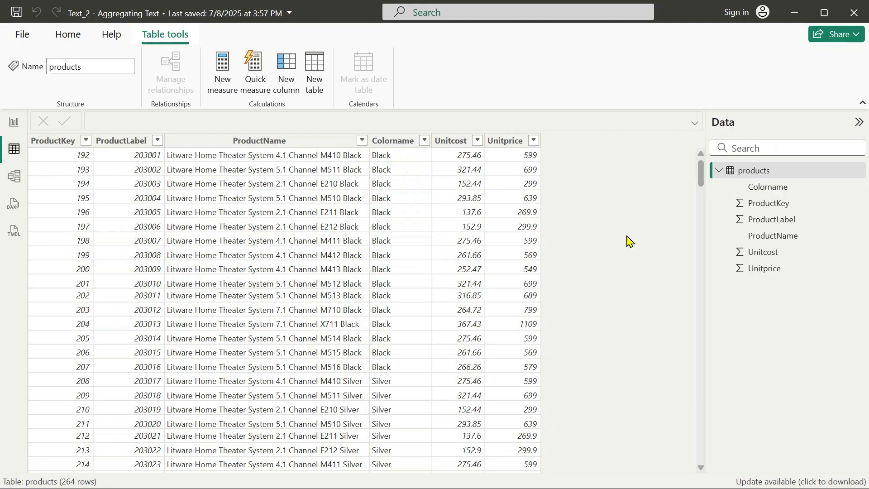
Step: Inspect the Colorname column of the products table in the table view and in the Power Query Editor
click(398, 141)
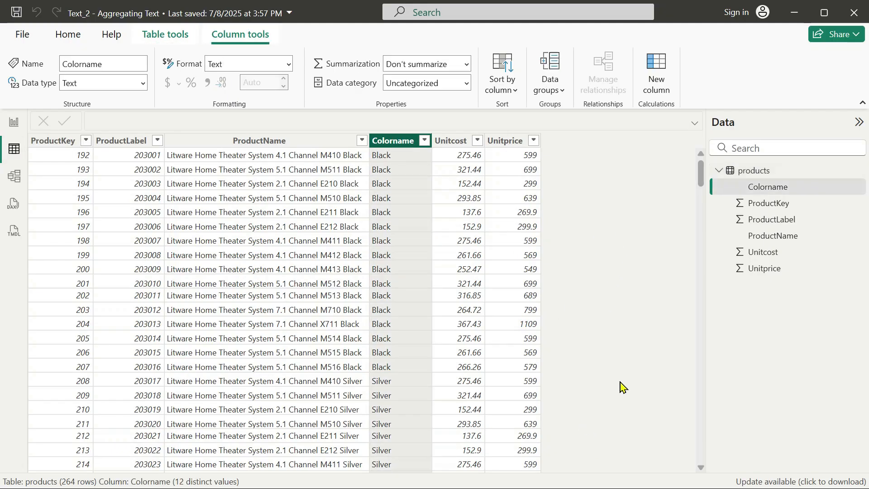
click(13, 122)
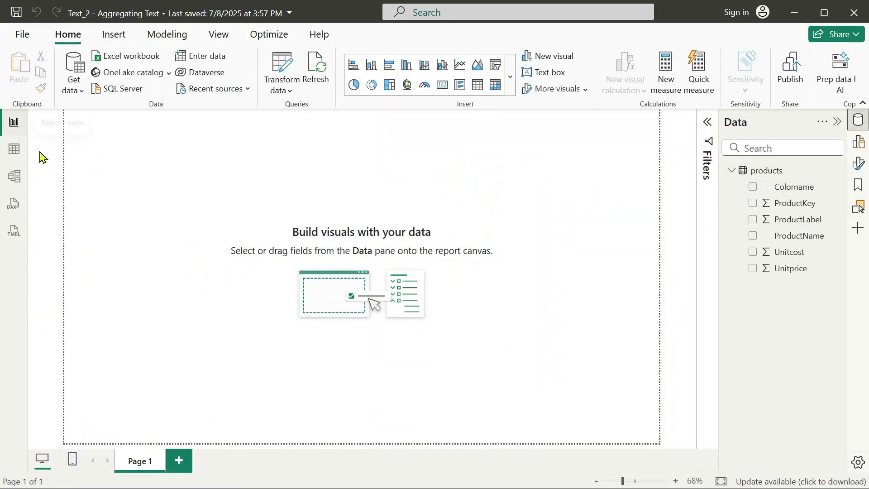
drag(720, 326, 676, 325)
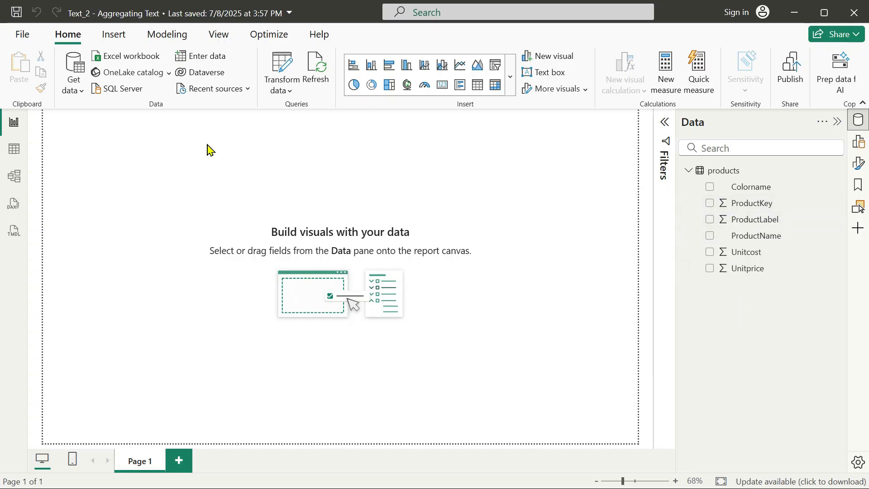
click(12, 153)
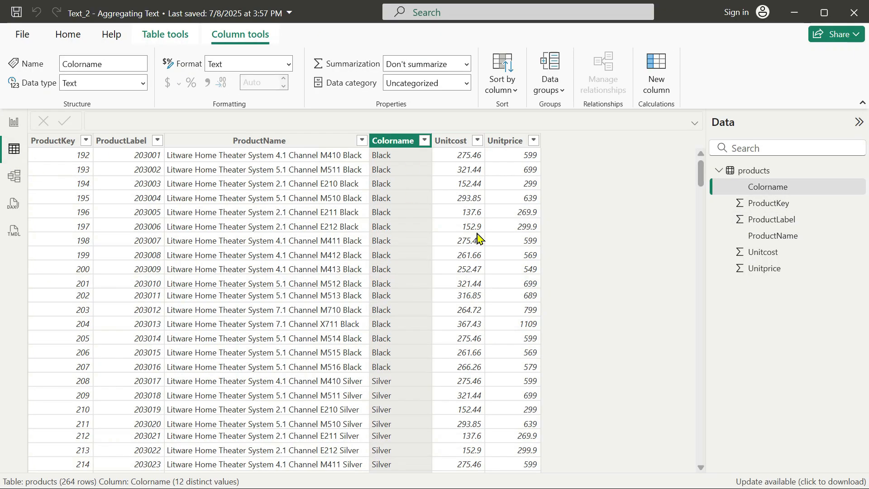
click(68, 34)
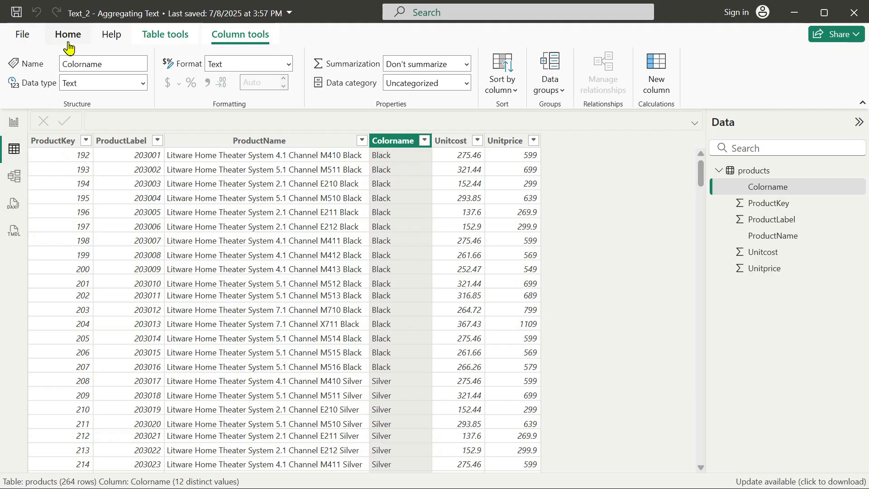
click(345, 63)
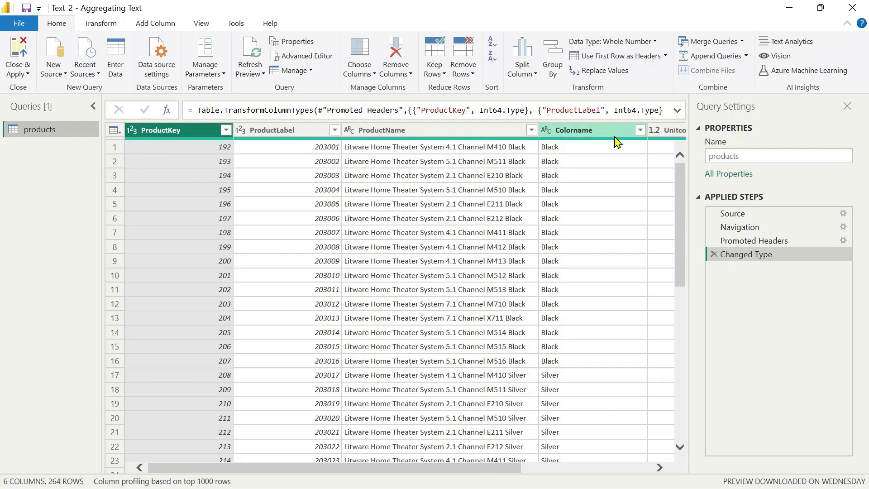
click(852, 9)
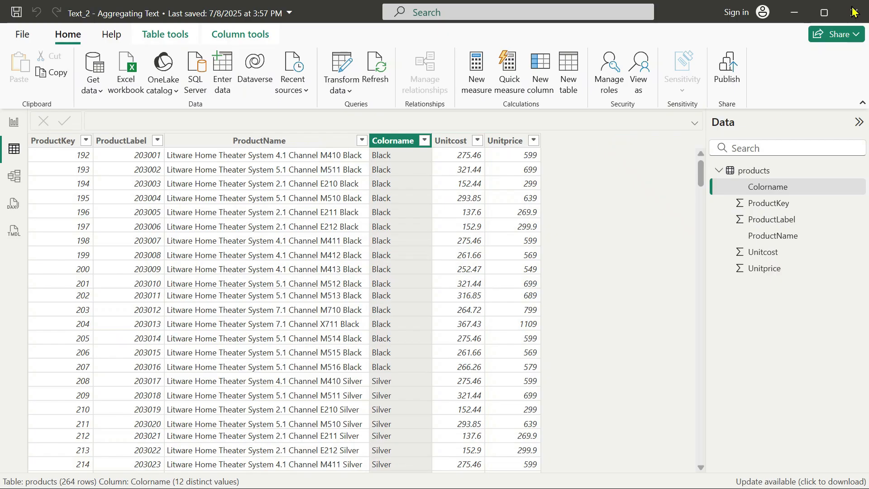
Step: Insert a card visual on the report page, enlarge it and place it near the middle of the page
click(14, 124)
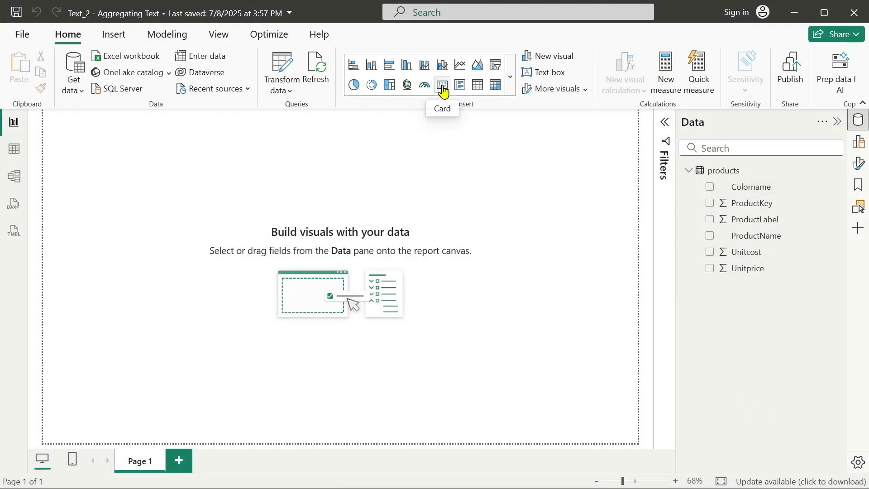
click(442, 85)
drag(171, 242, 615, 384)
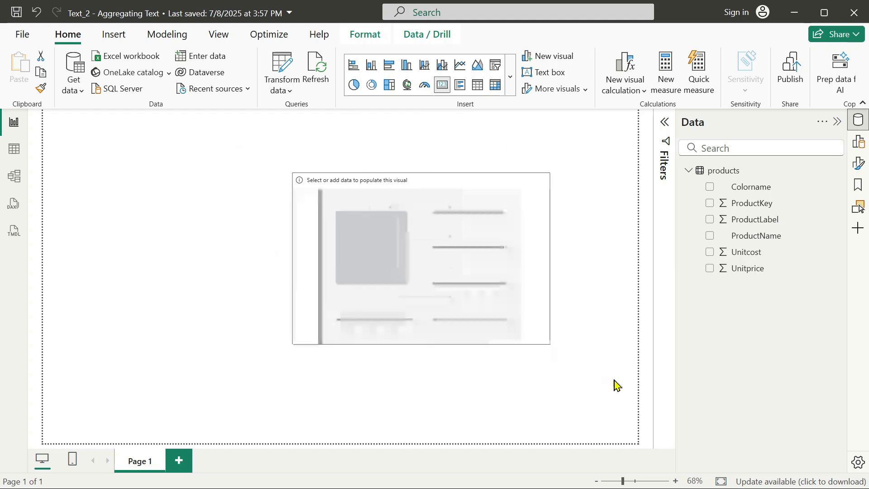
drag(528, 314, 399, 308)
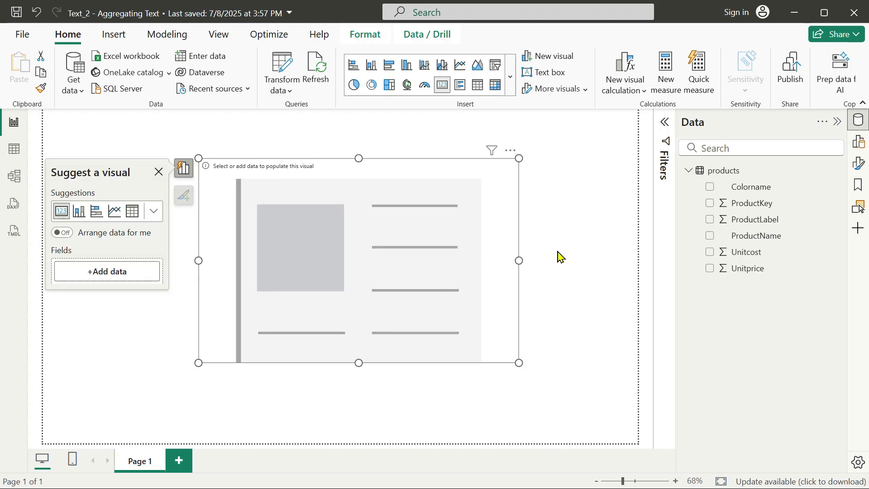
Step: Create the measure EXERCISE = SUM(products[Colorname]) in the products table and show it in the card
right_click(714, 173)
key(Escape)
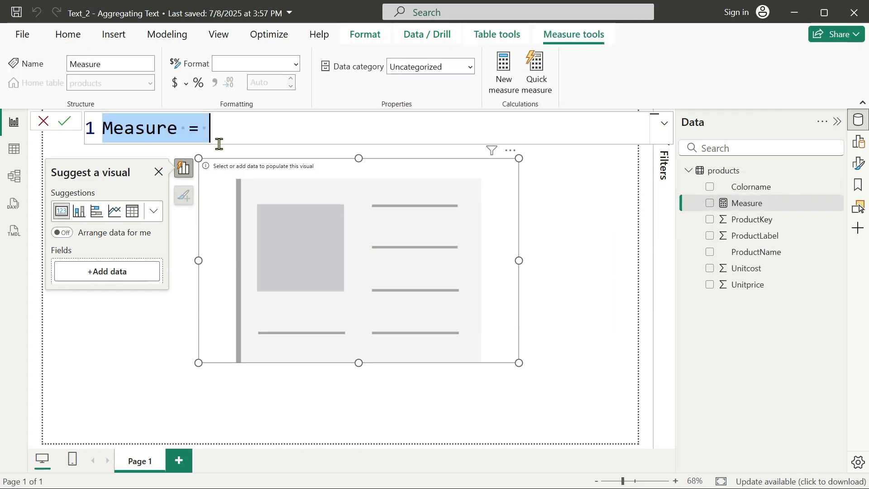
text(EXERCISE = SUM()
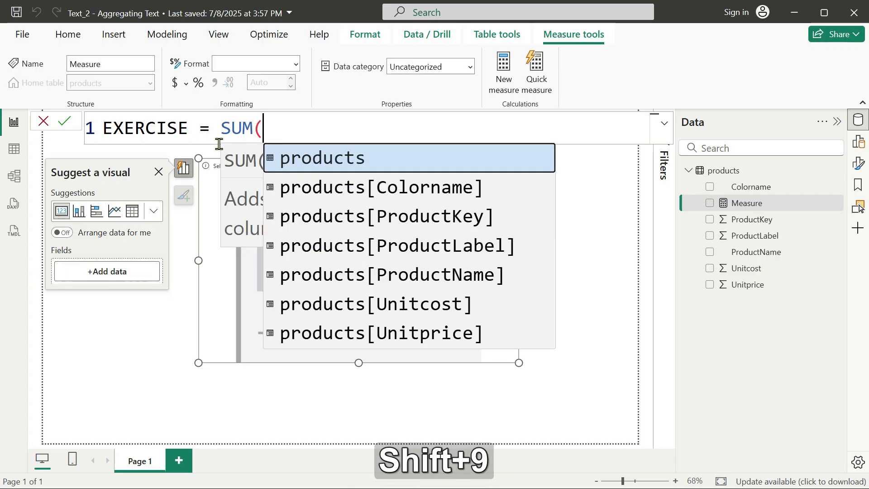
key(Down)
key(Tab)
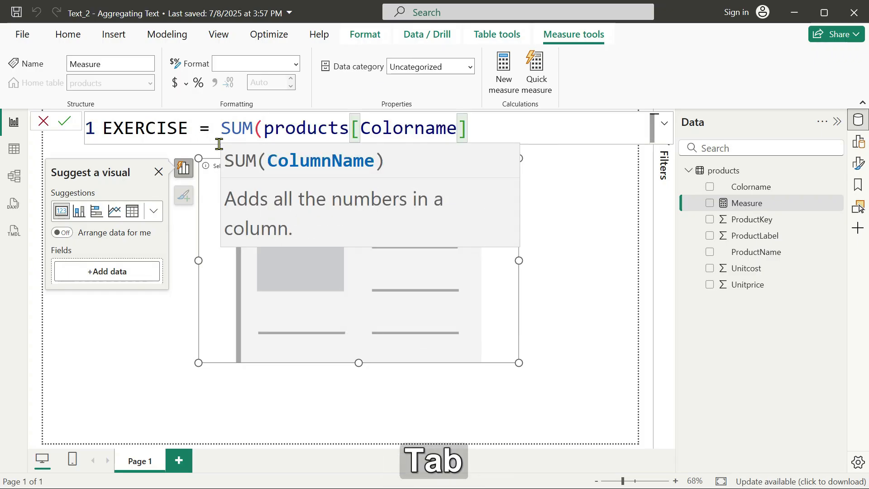
text()))
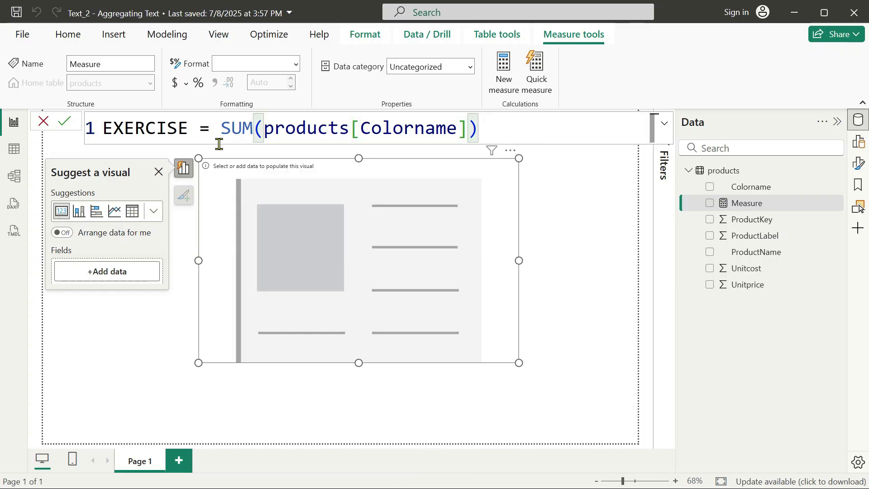
key(Return)
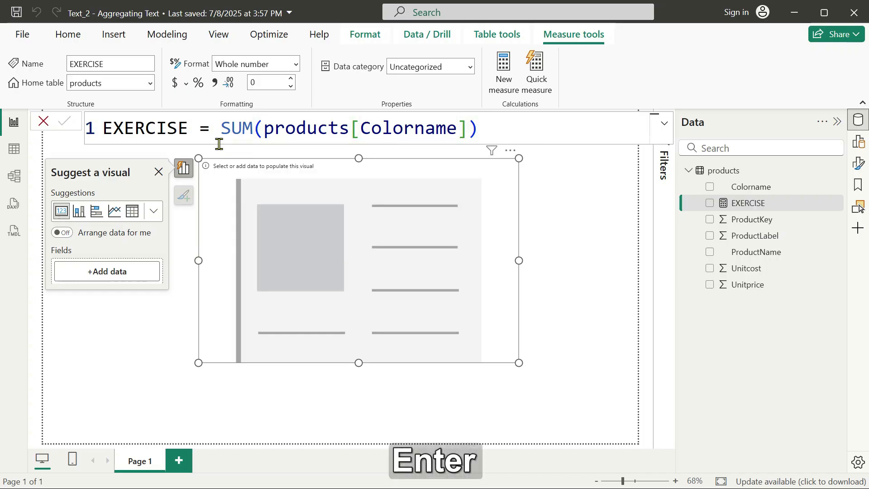
drag(757, 213, 355, 249)
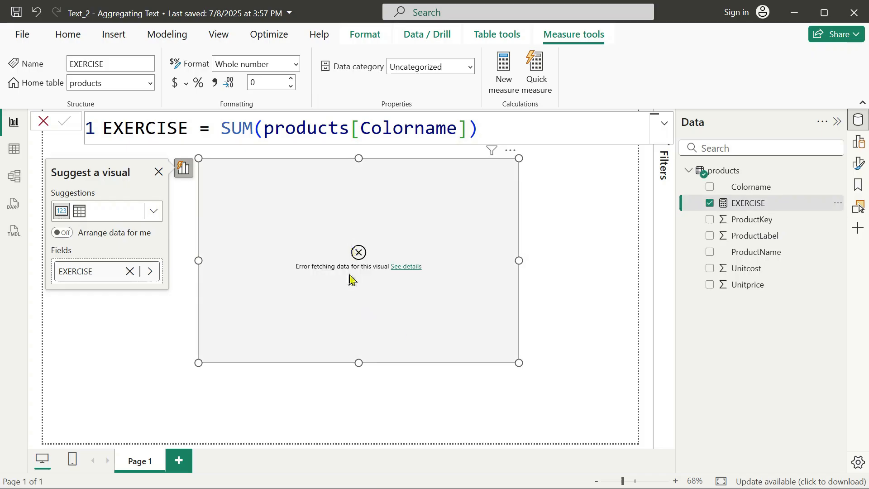
click(594, 250)
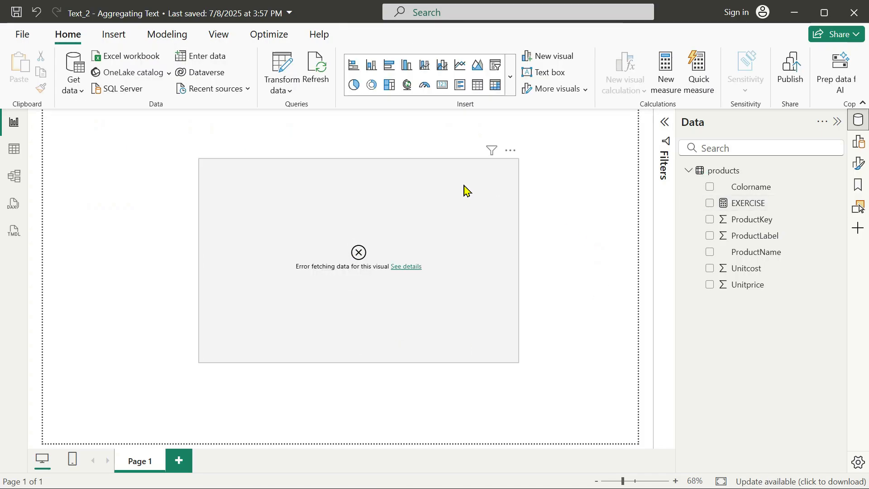
Step: Try AVERAGE instead of SUM as the aggregation of products[Colorname] in the EXERCISE measure
click(476, 193)
click(760, 205)
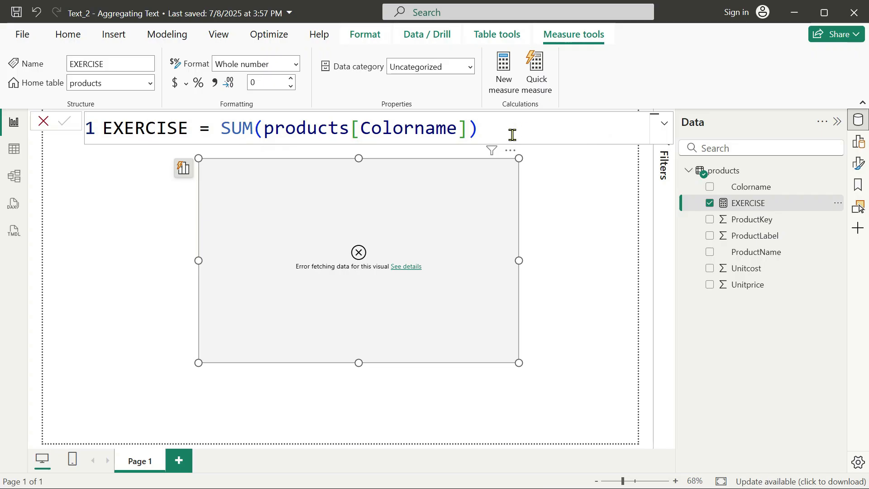
double_click(243, 129)
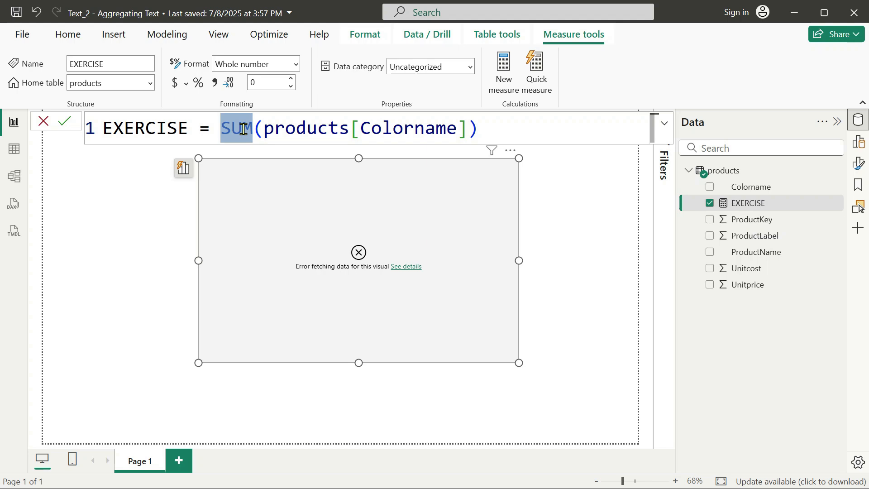
text(AV)
key(Tab)
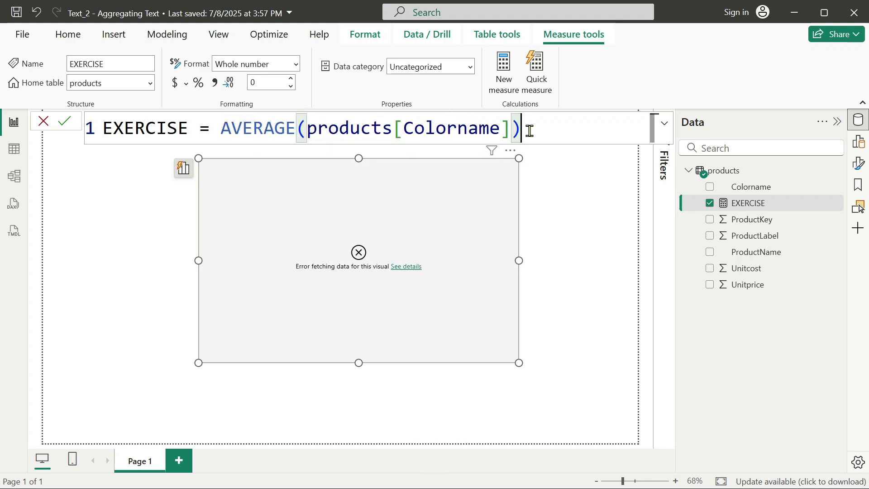
key(Return)
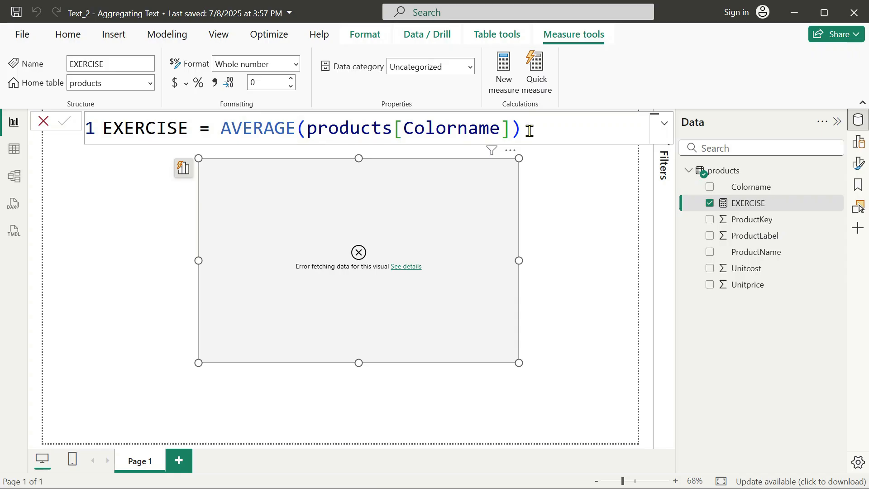
Step: Try MEDIAN as the aggregation function in the EXERCISE measure on products[Colorname]
double_click(269, 128)
text(MED)
key(Tab)
key(Return)
Step: Try STDEV.P as the aggregation function in the EXERCISE measure on products[Colorname]
double_click(268, 129)
text(STD)
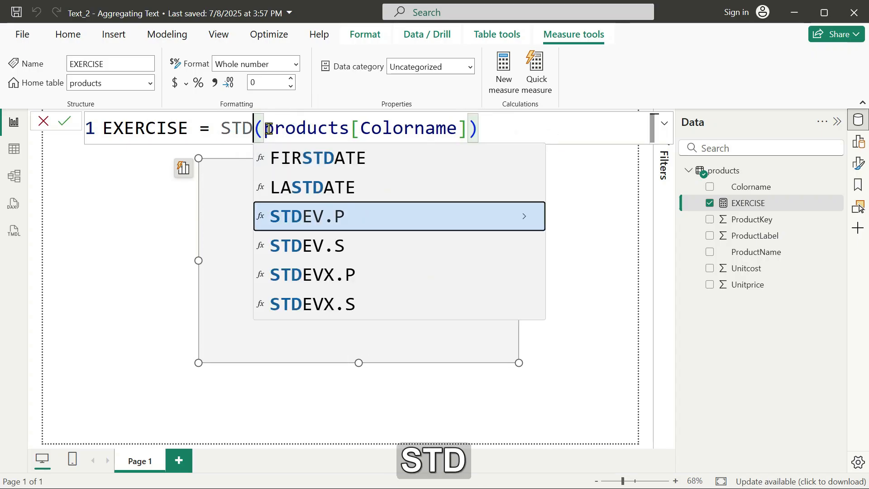
key(Tab)
key(Return)
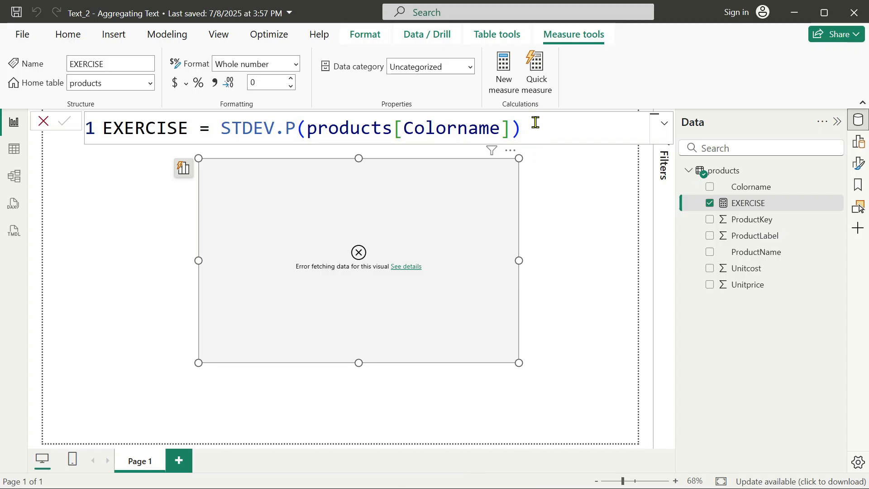
Step: Switch the column in the EXERCISE measure to products[Unitcost], keeping the STDEV.P function
double_click(443, 132)
text(UN)
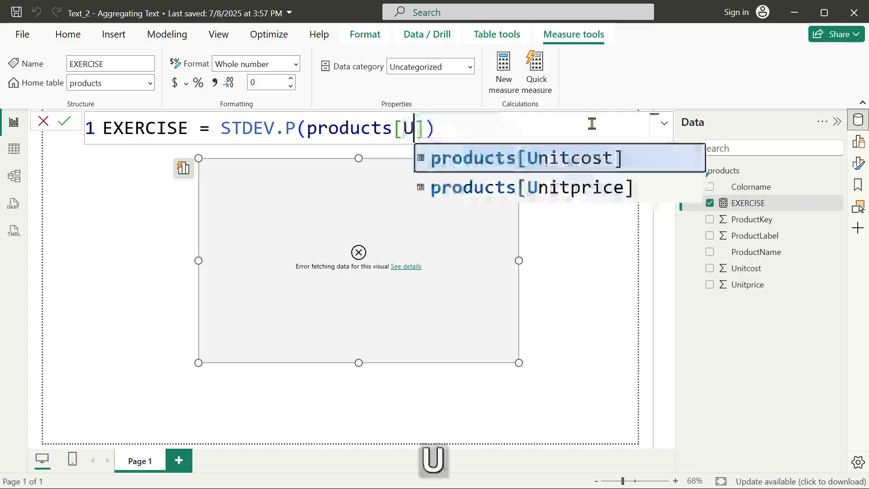
key(Tab)
click(572, 136)
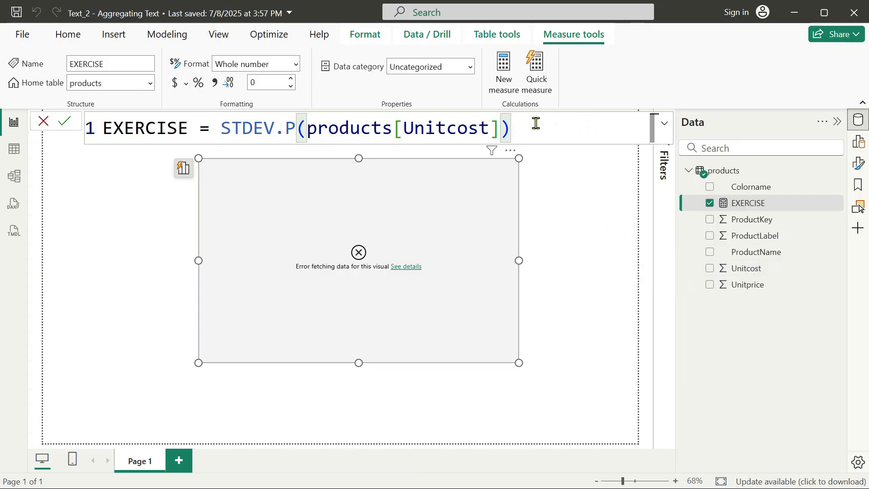
key(Return)
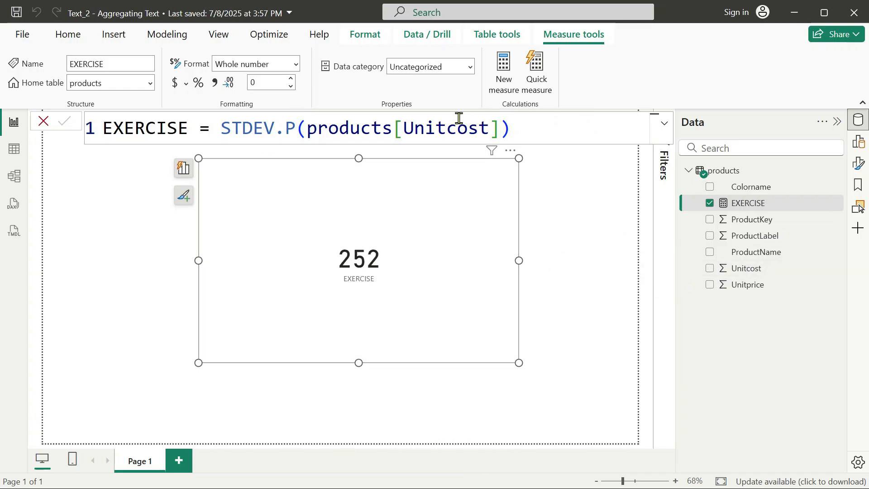
Step: Set the column in the EXERCISE measure back to products[Colorname] and commit the formula
double_click(439, 132)
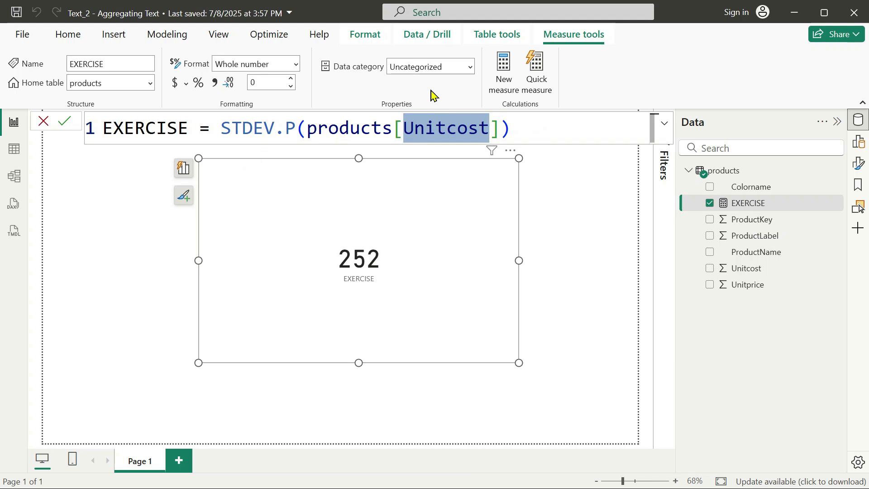
text(COL)
key(Tab)
click(549, 131)
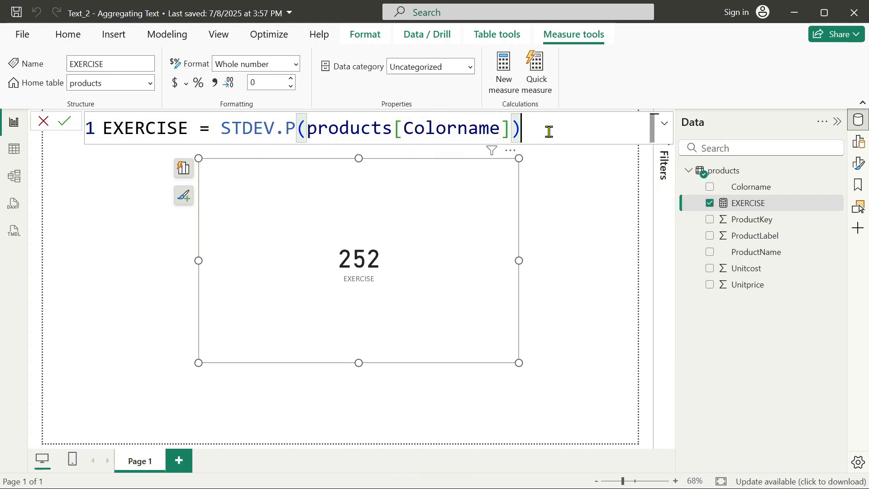
key(Return)
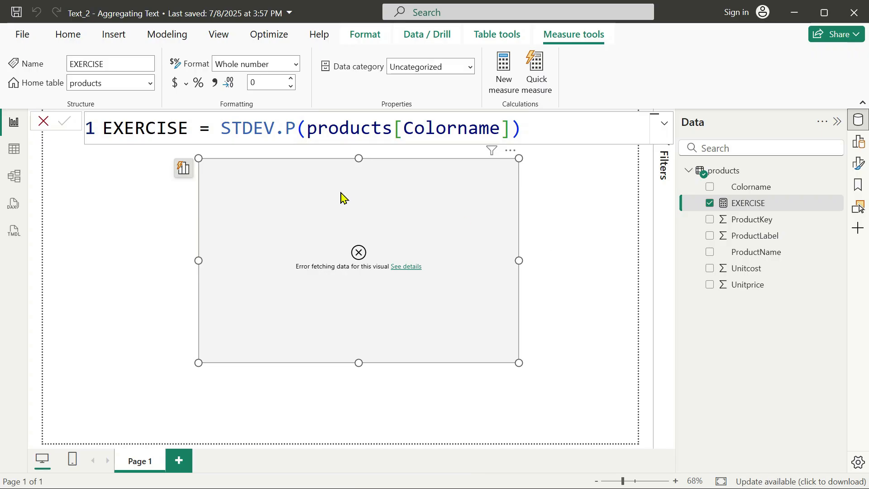
Step: Replace the STDEV.P function in the EXERCISE measure with MAX so the formula is MAX(products[Colorname])
double_click(228, 133)
key(Delete)
key(Delete)
key(Delete)
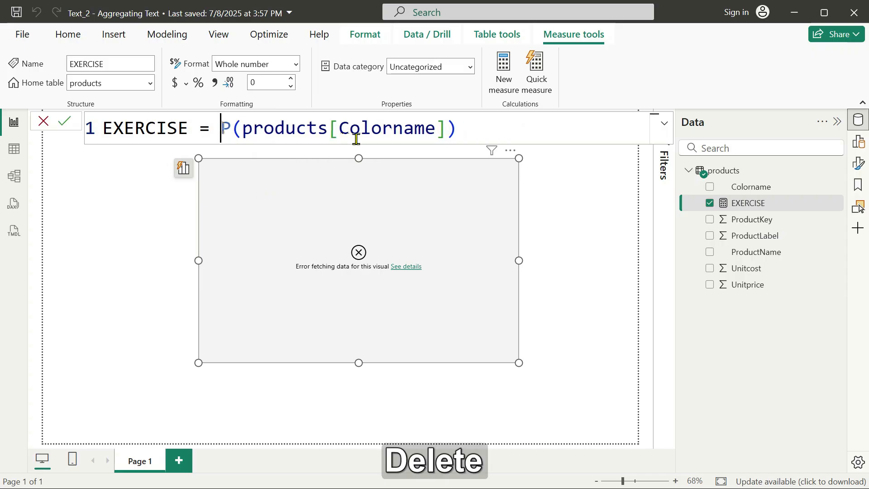
text(MA)
key(Tab)
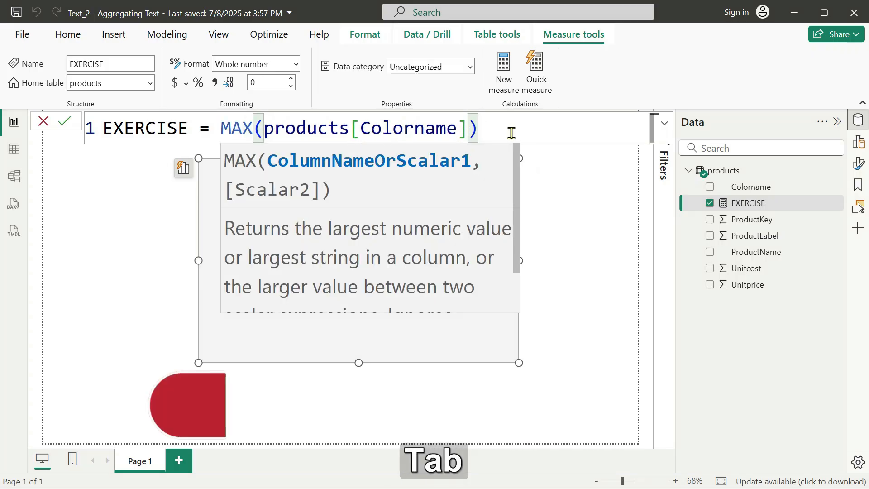
key(Return)
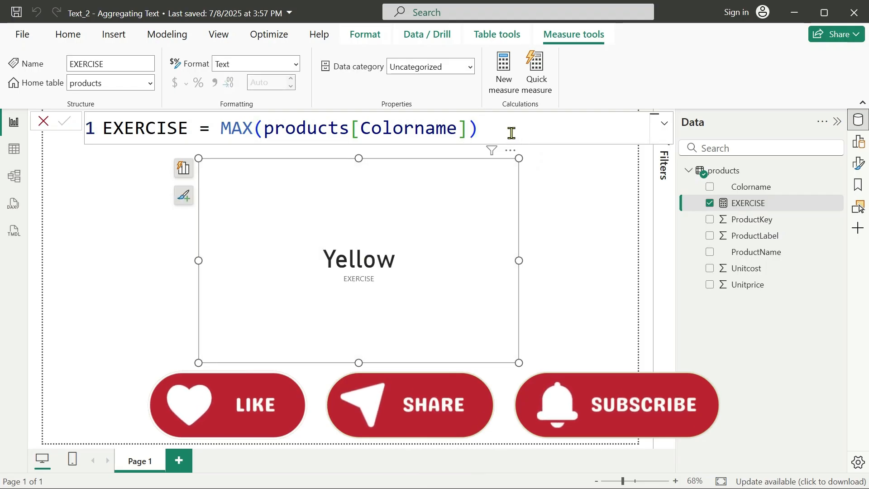
Step: Examine the Colorname values throughout the products table and return to the report page with the card
drag(253, 128, 220, 128)
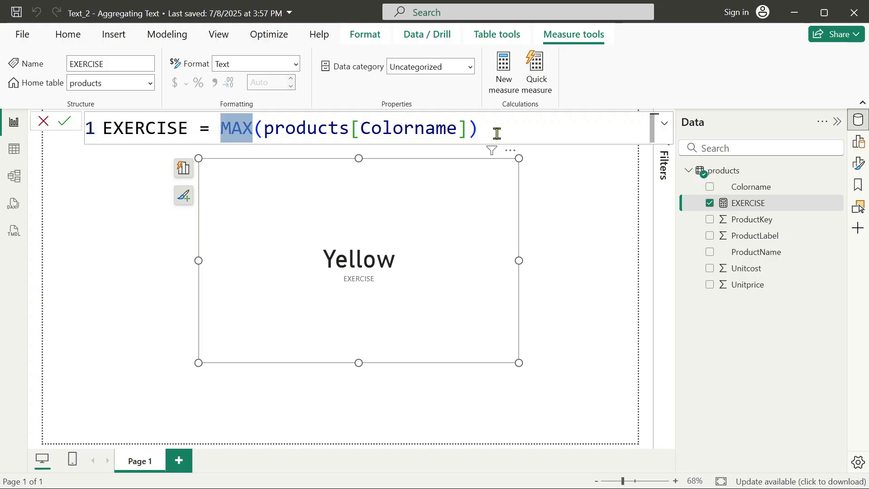
click(14, 148)
scroll(386, 276, down, 15)
scroll(391, 328, up, 15)
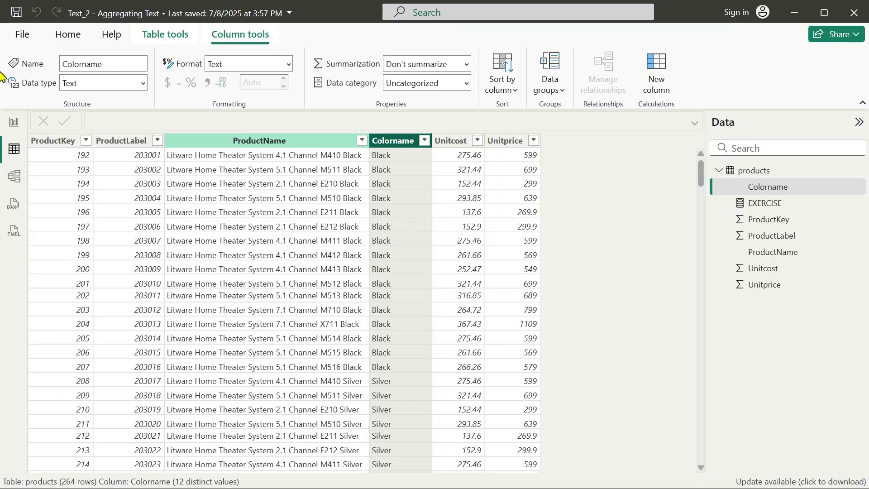
click(12, 129)
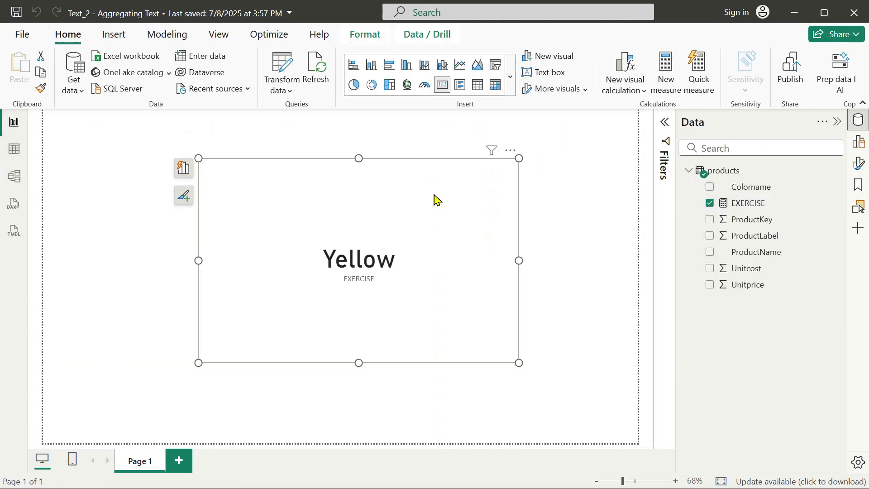
Step: Replace the MAX function in the EXERCISE measure with MIN so the formula is MIN(products[Colorname]), and commit it
click(748, 206)
drag(254, 129, 220, 128)
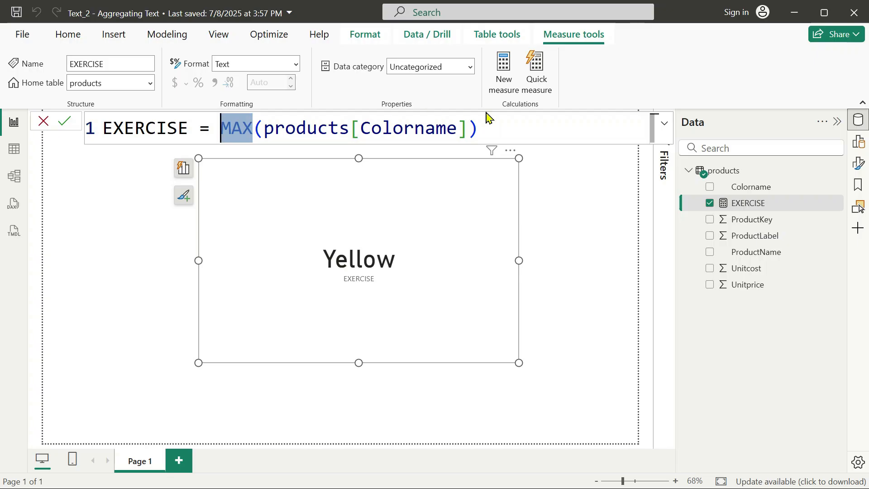
text(MIN)
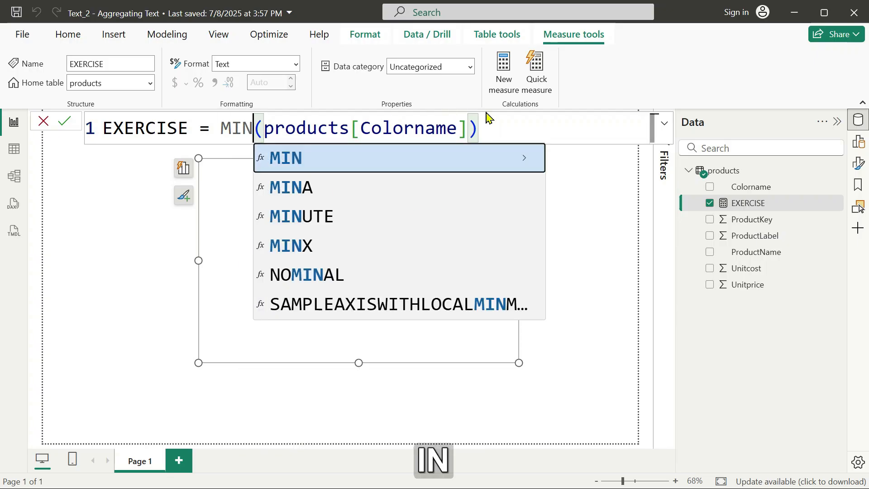
click(515, 129)
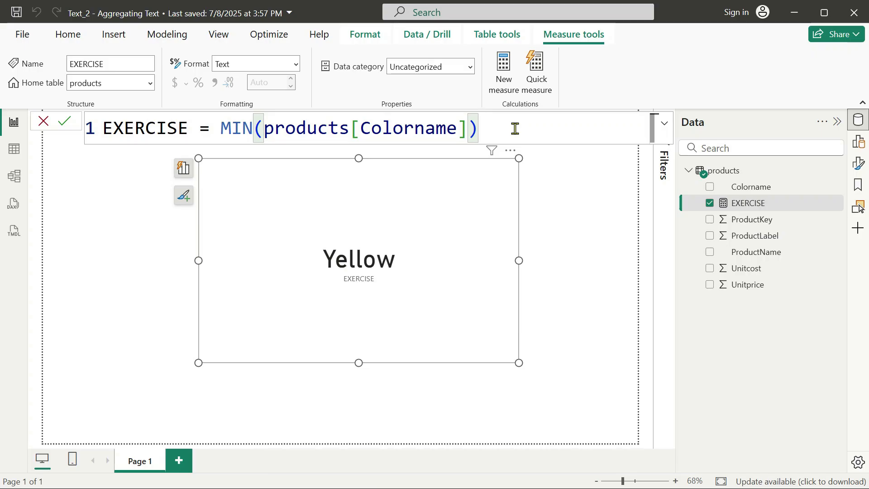
key(Return)
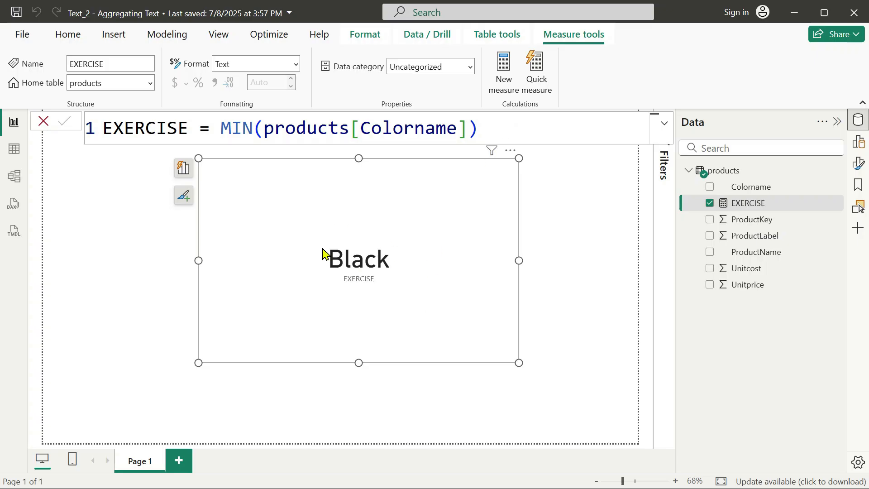
Step: Change the EXERCISE measure's function to COUNT so the formula is COUNT(products[Colorname]), and commit it
click(260, 127)
double_click(235, 128)
text(COUYN)
key(BackSpace)
key(BackSpace)
text(NT)
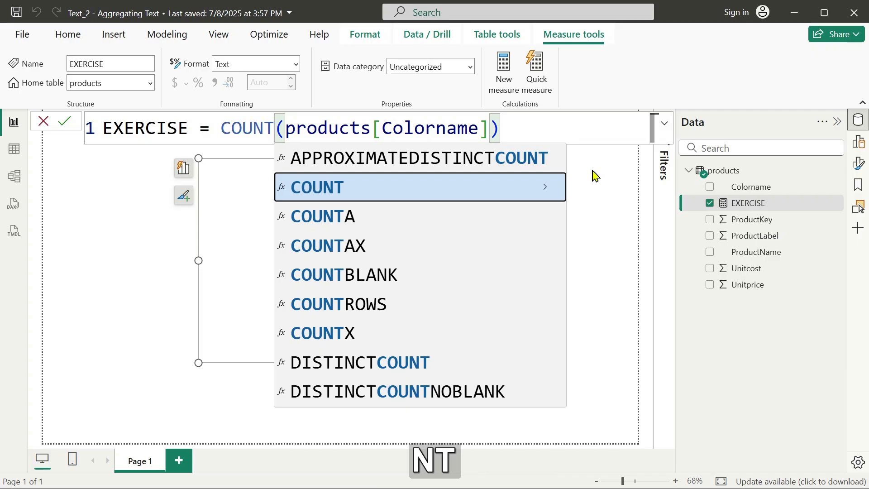
click(527, 131)
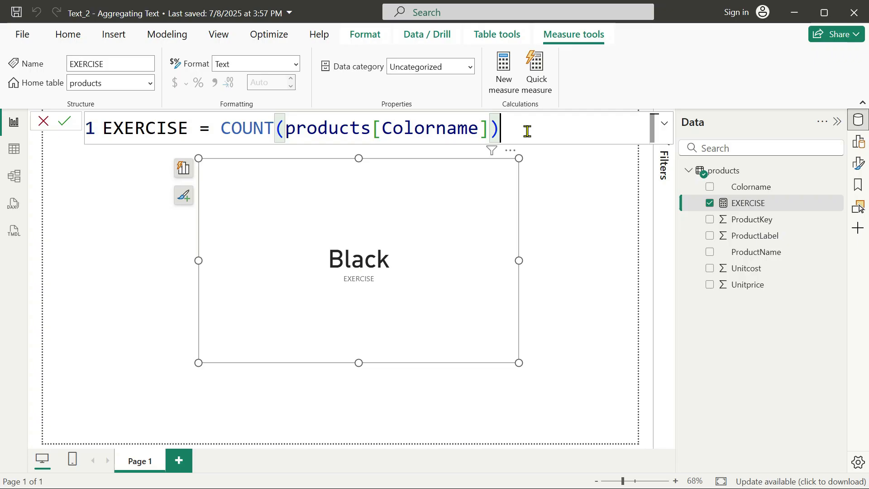
double_click(256, 128)
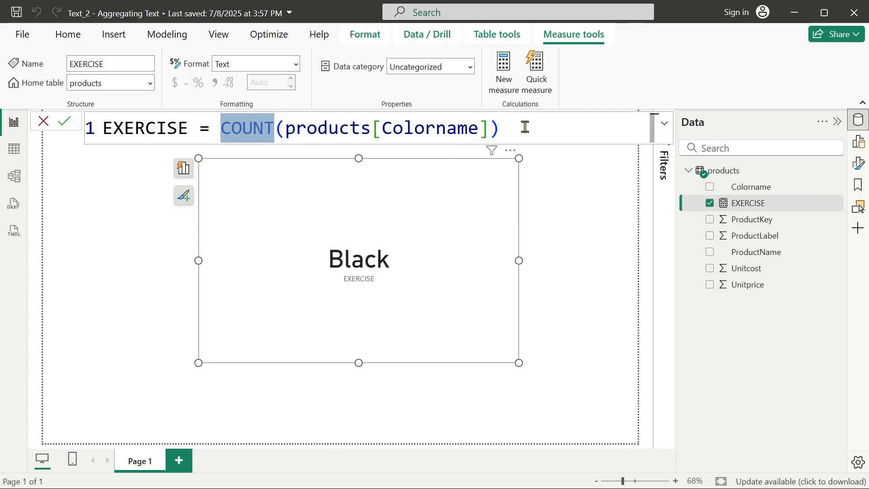
click(547, 140)
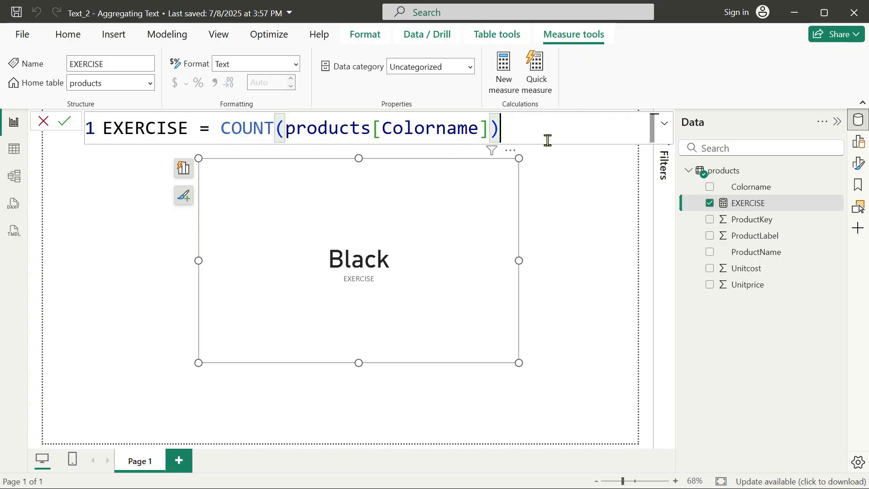
key(Return)
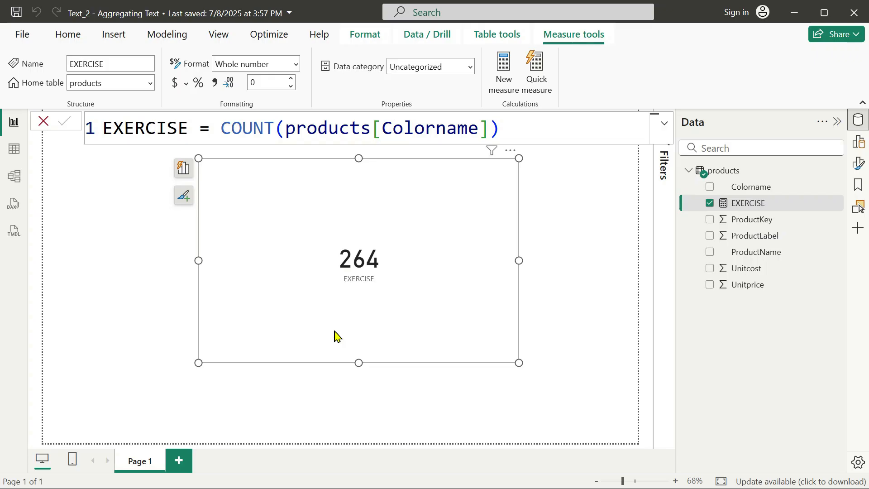
Step: Replace COUNT in the EXERCISE measure with DISTINCT so the formula is DISTINCT(products[Colorname]), and commit it
double_click(277, 128)
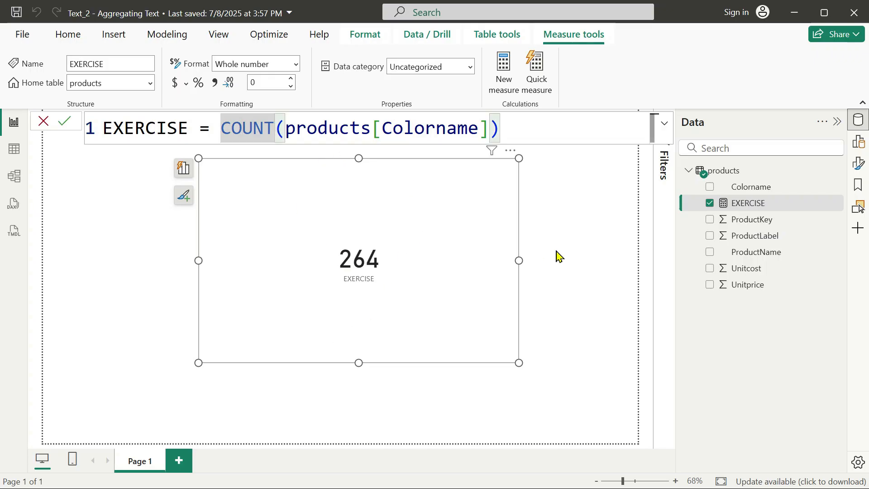
key(BackSpace)
key(BackSpace)
key(BackSpace)
key(BackSpace)
key(BackSpace)
text(D)
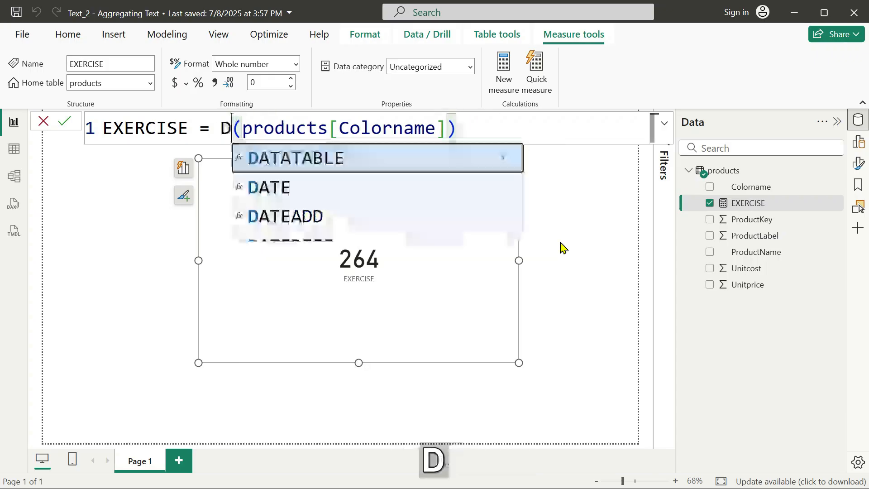
text(INST)
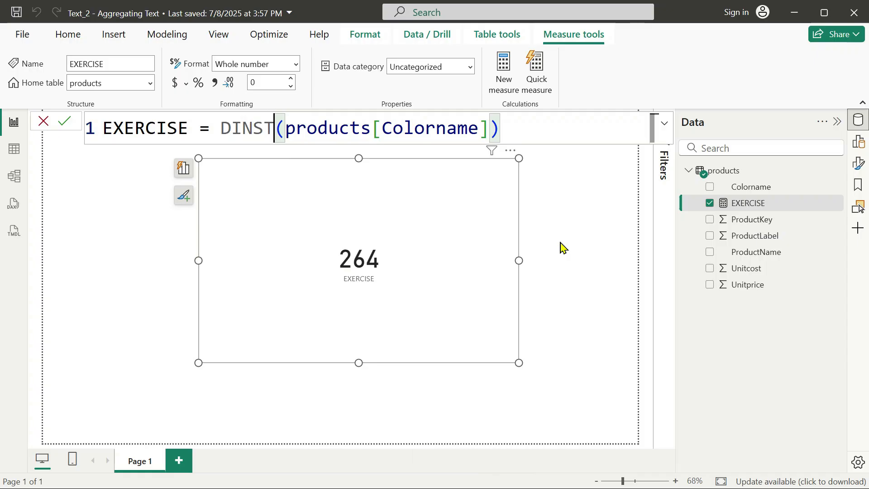
key(BackSpace)
key(BackSpace)
key(BackSpace)
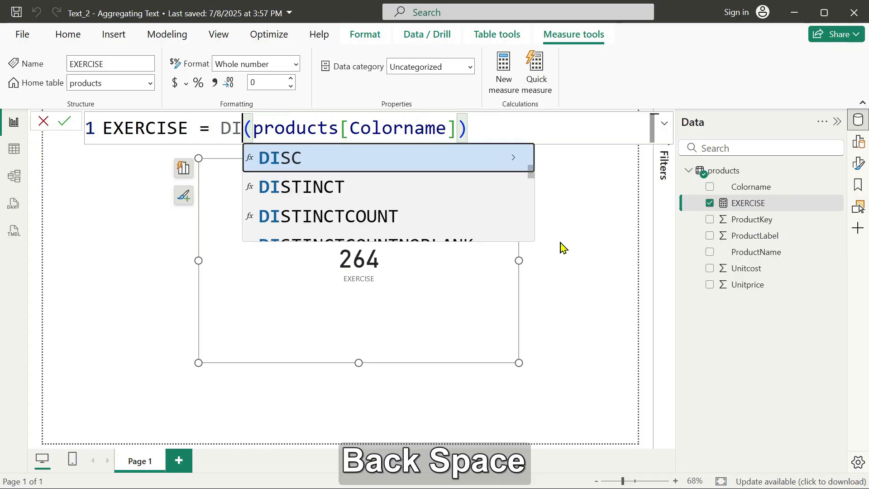
text(ST)
key(Tab)
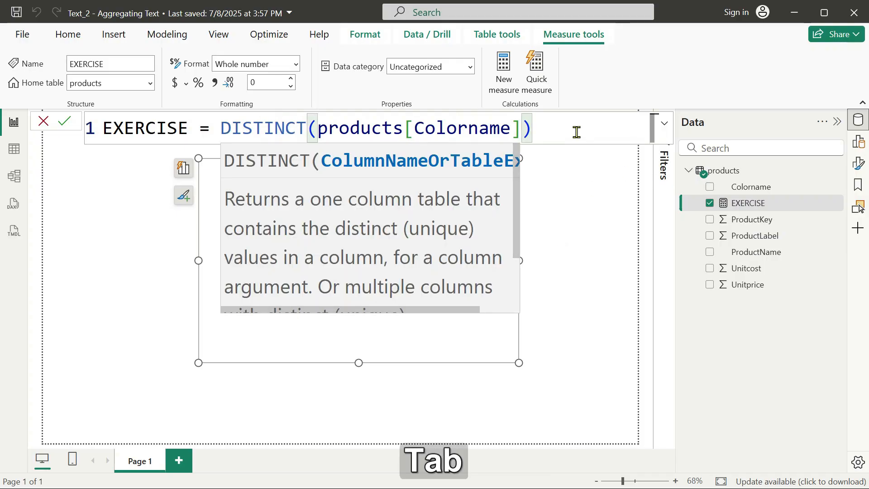
key(Return)
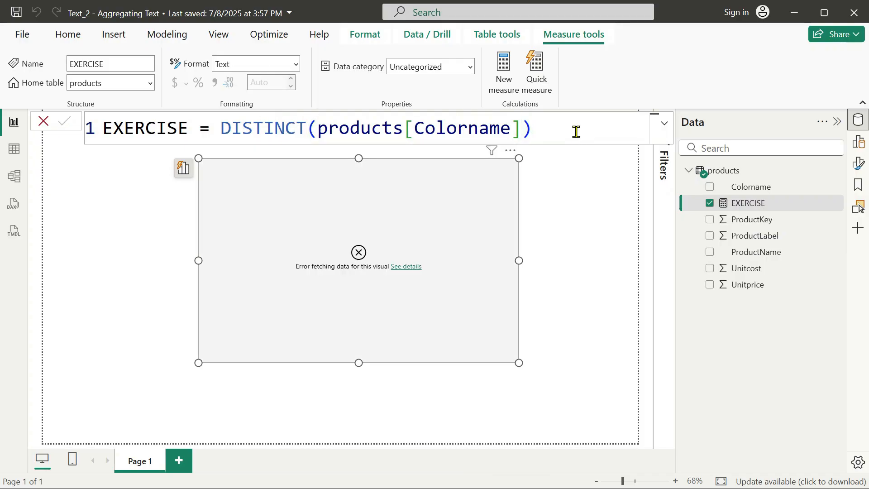
Step: Extend the EXERCISE measure's function to DISTINCTCOUNT on products[Colorname], commit the formula, and select the card on the report page
click(310, 128)
text(COU)
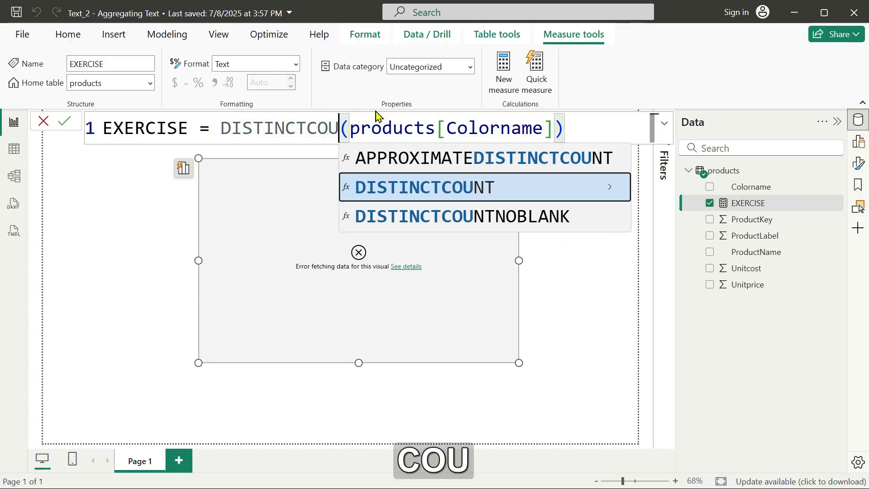
key(Tab)
click(590, 129)
key(Return)
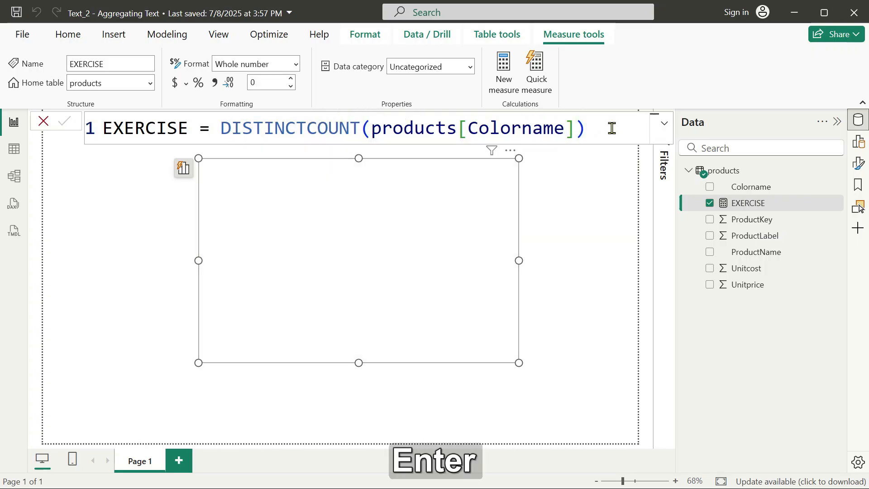
click(582, 206)
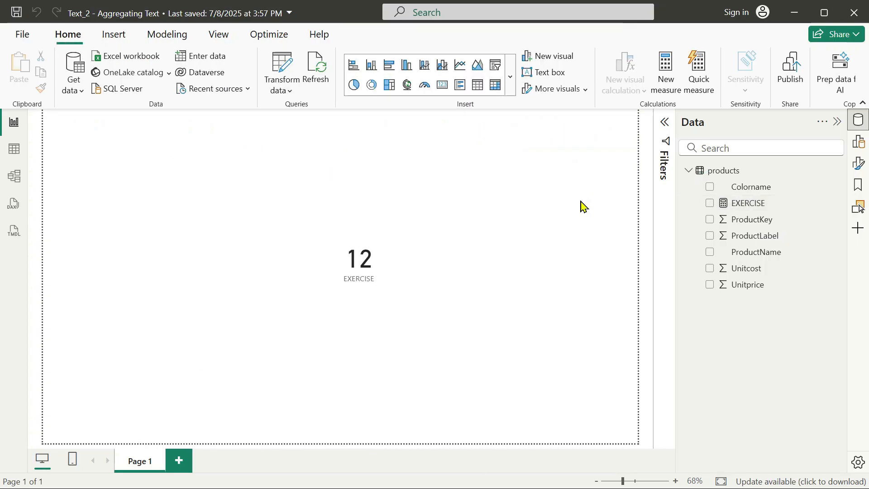
click(466, 194)
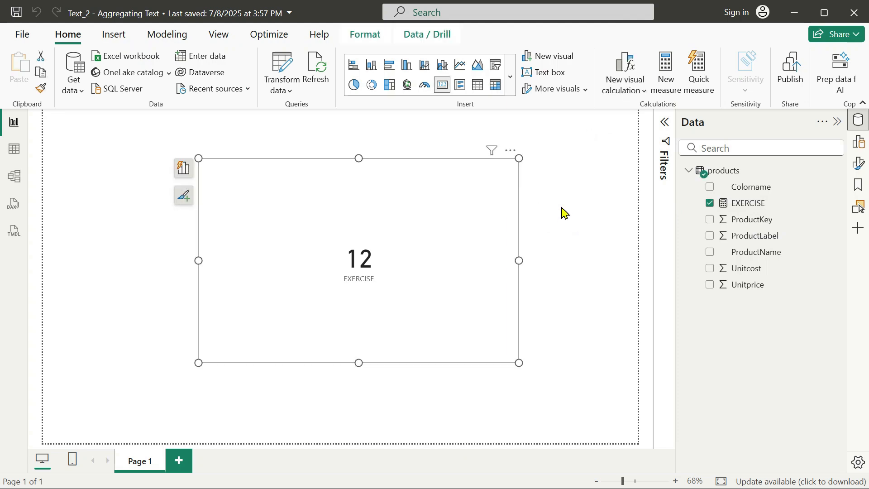